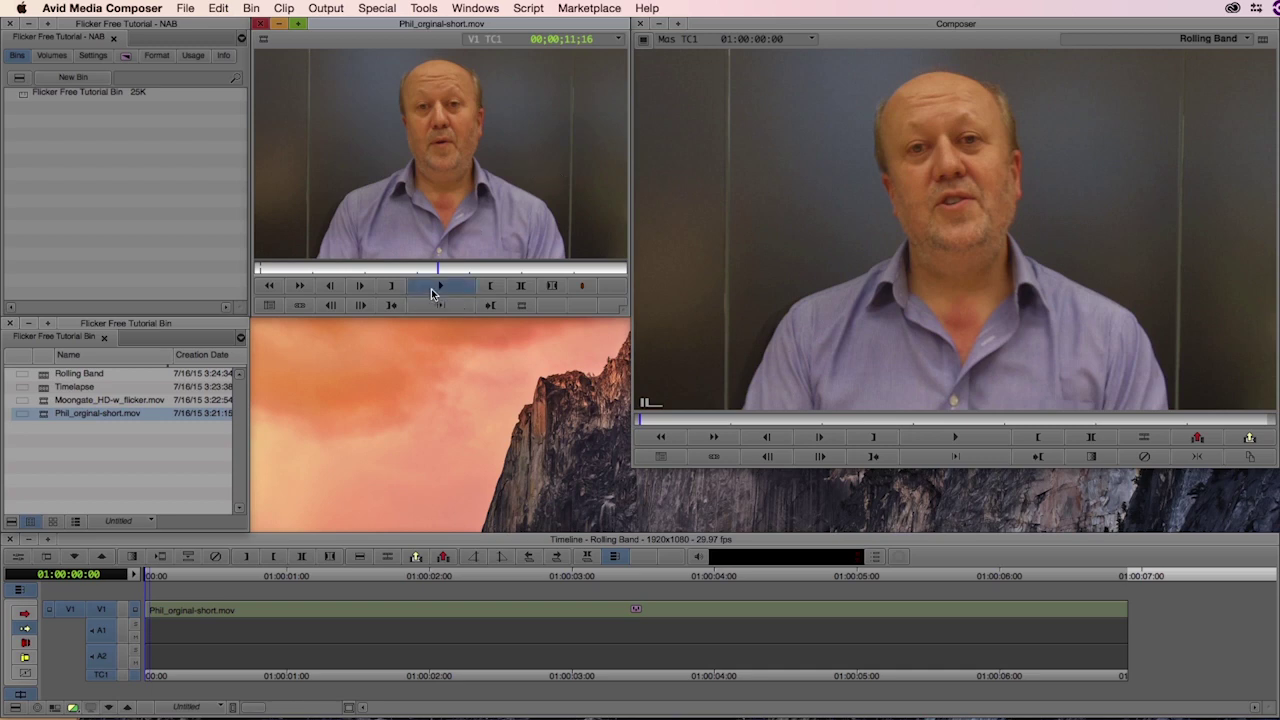
# Play the original Phil_orginal-short.mov clip twice from its start in the Source monitor to reveal its flicker
pyautogui.click(259, 268)
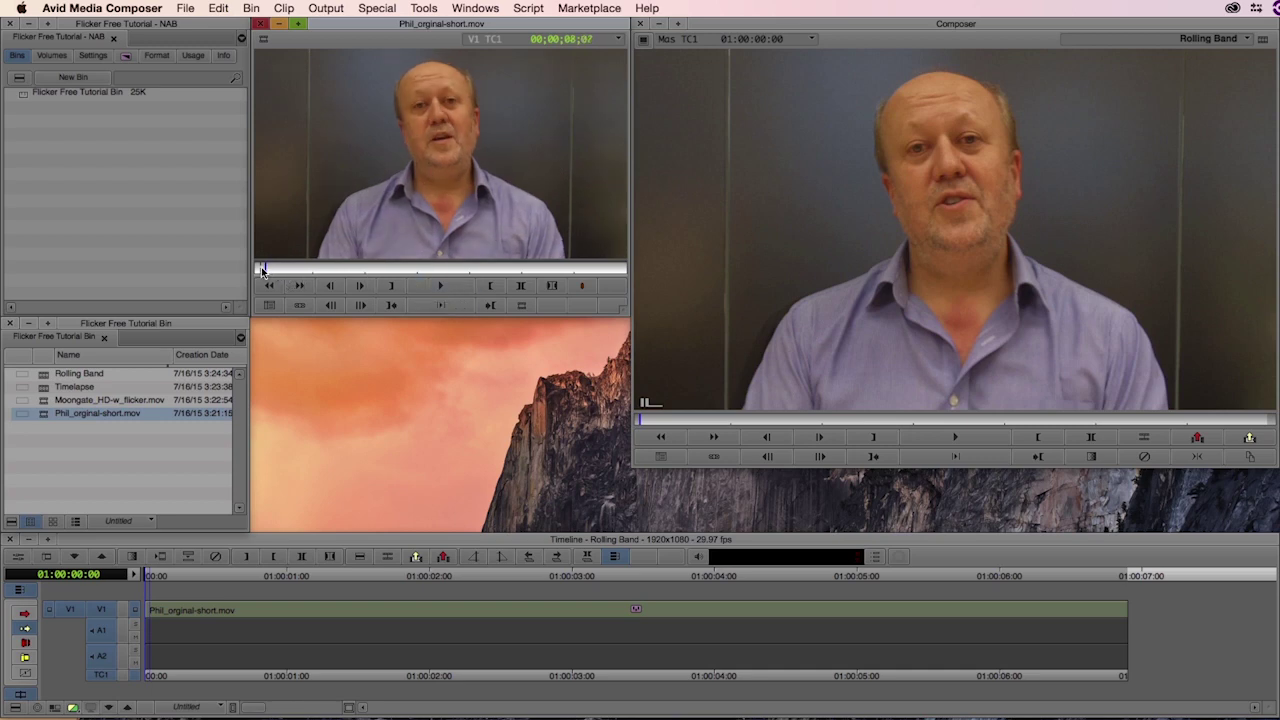
pyautogui.click(425, 281)
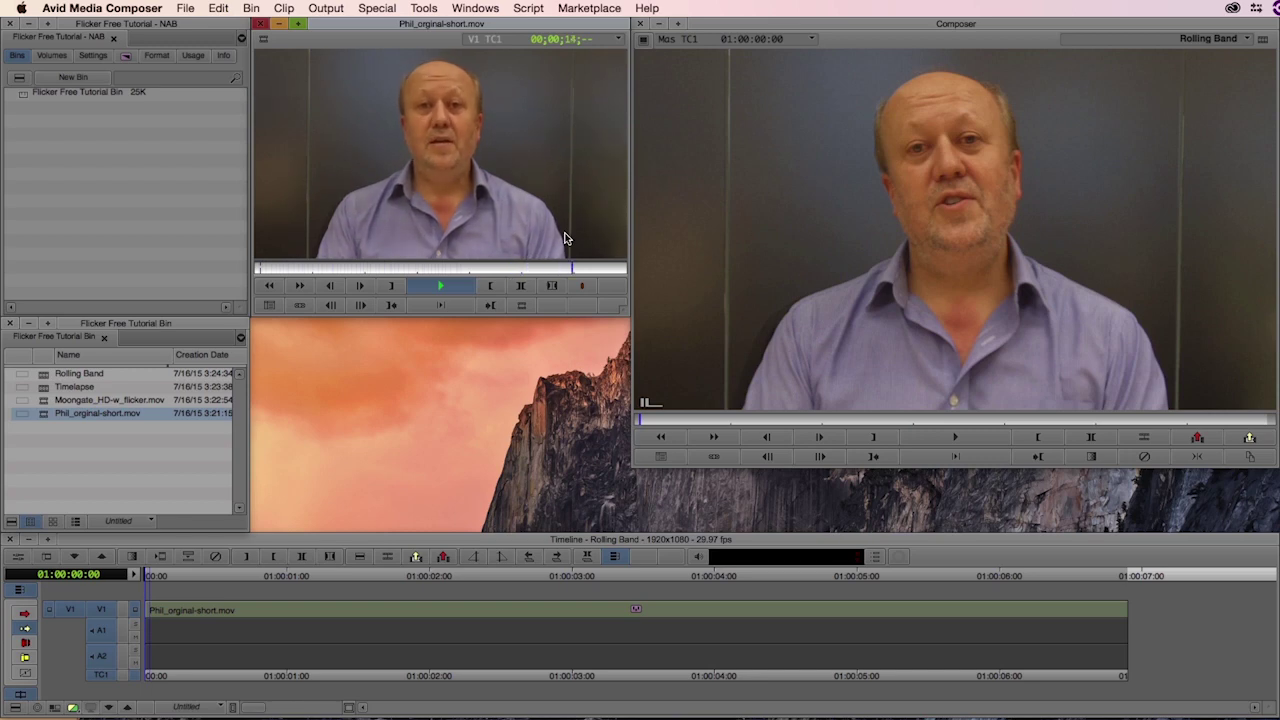
pyautogui.press('Home')
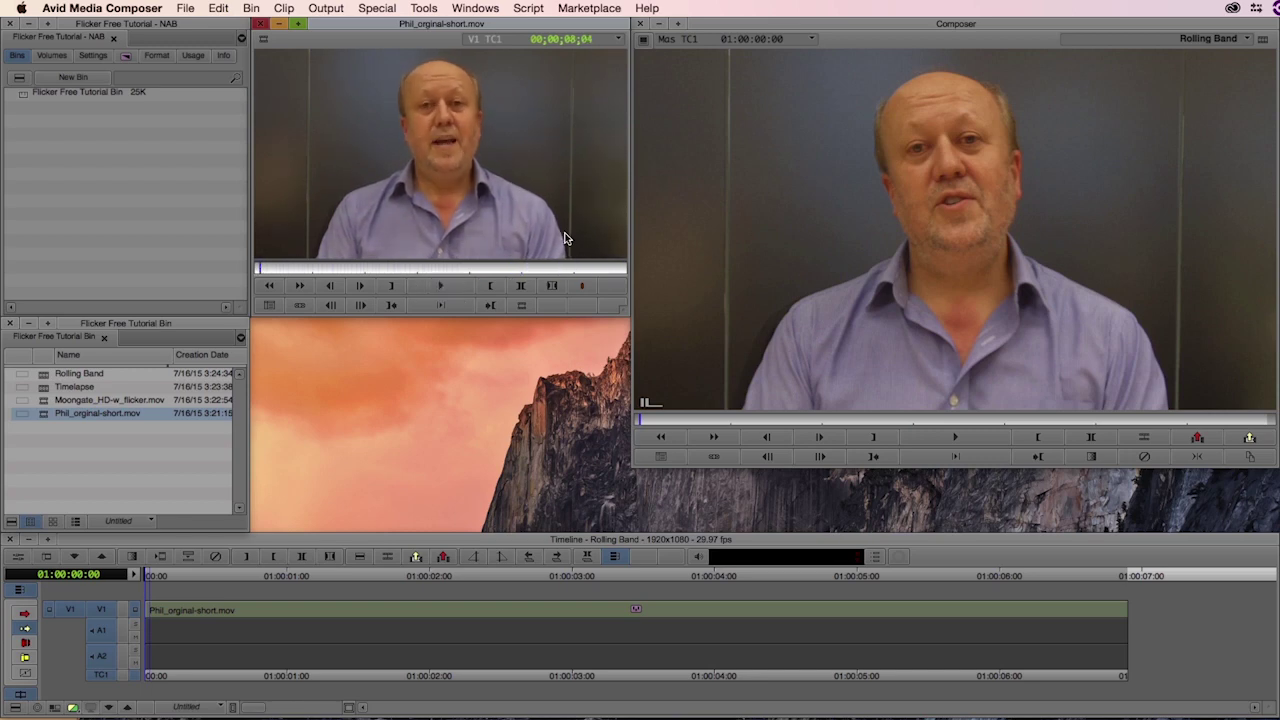
pyautogui.press('space')
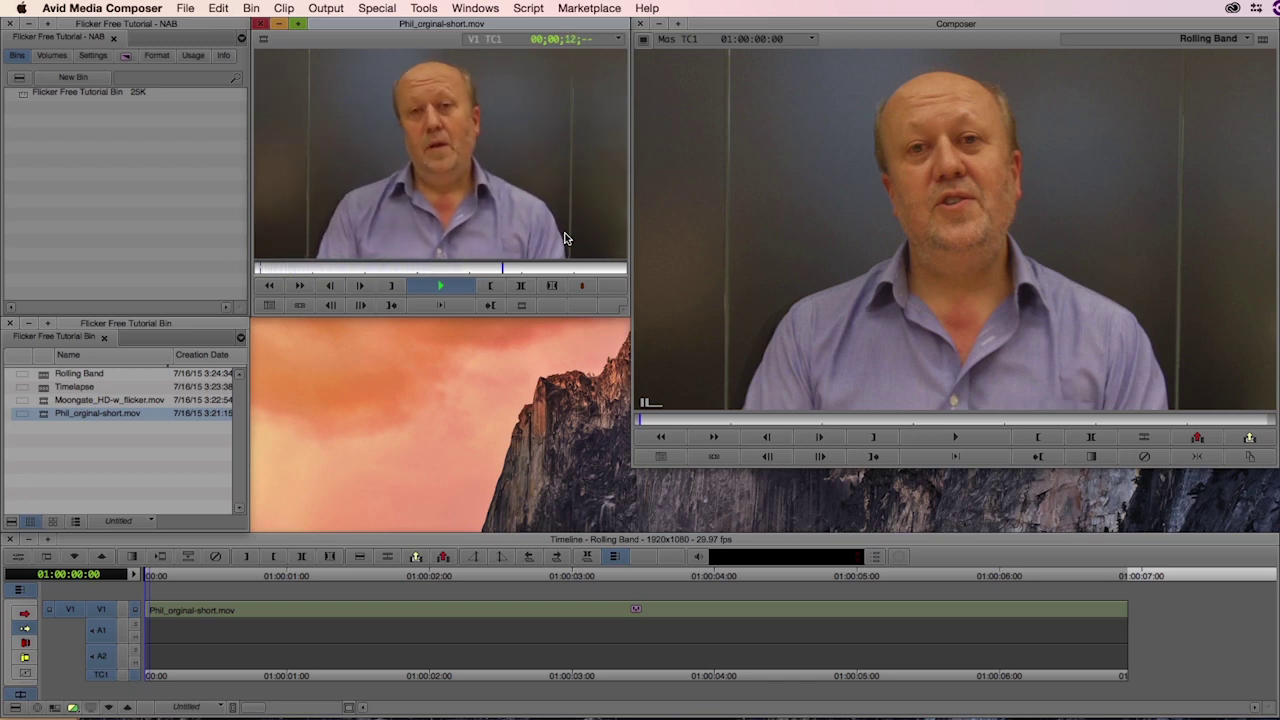
pyautogui.press('space')
pyautogui.press('Home')
pyautogui.press('space')
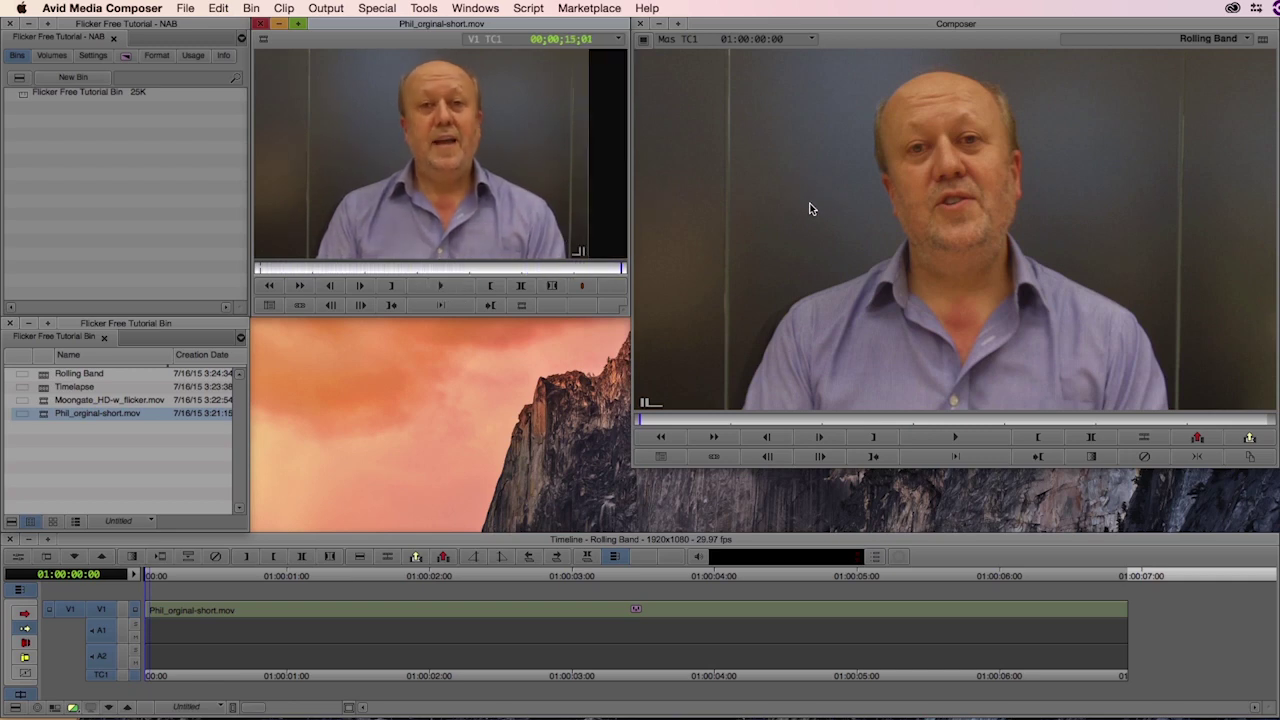
pyautogui.click(841, 192)
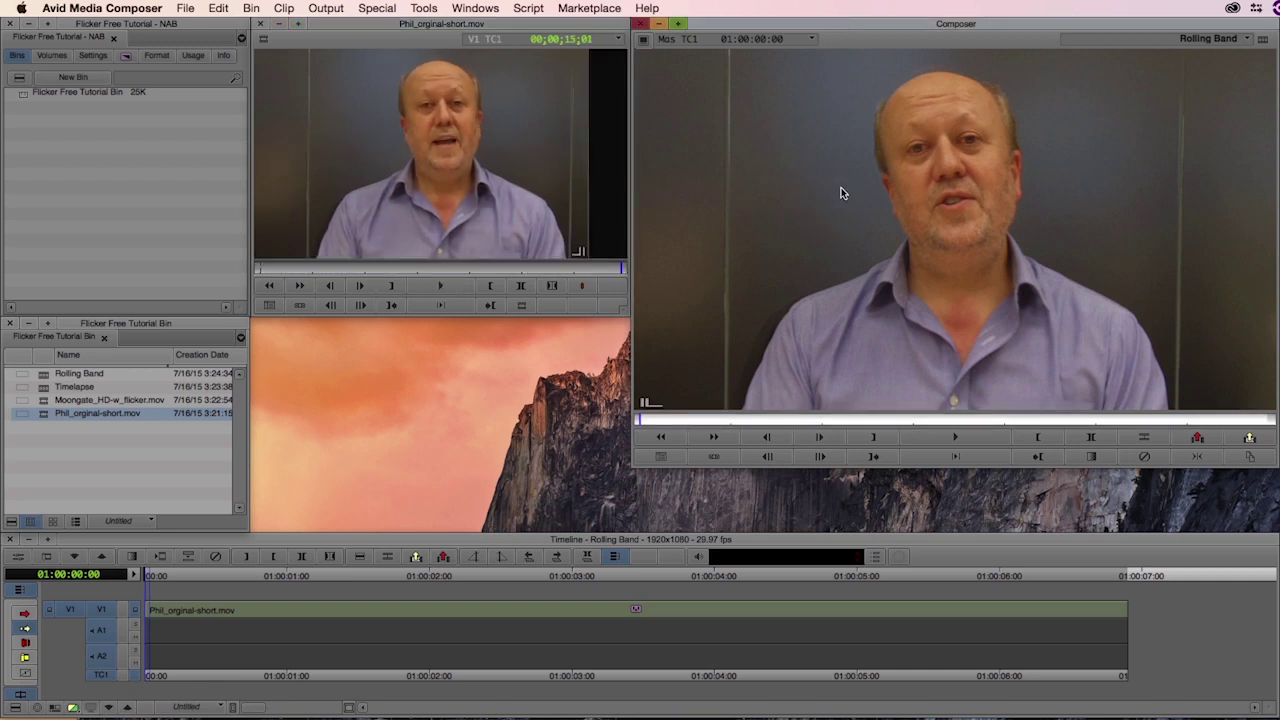
# Play the Rolling Band sequence with the unfiltered clip twice from its beginning in the record monitor
pyautogui.press('space')
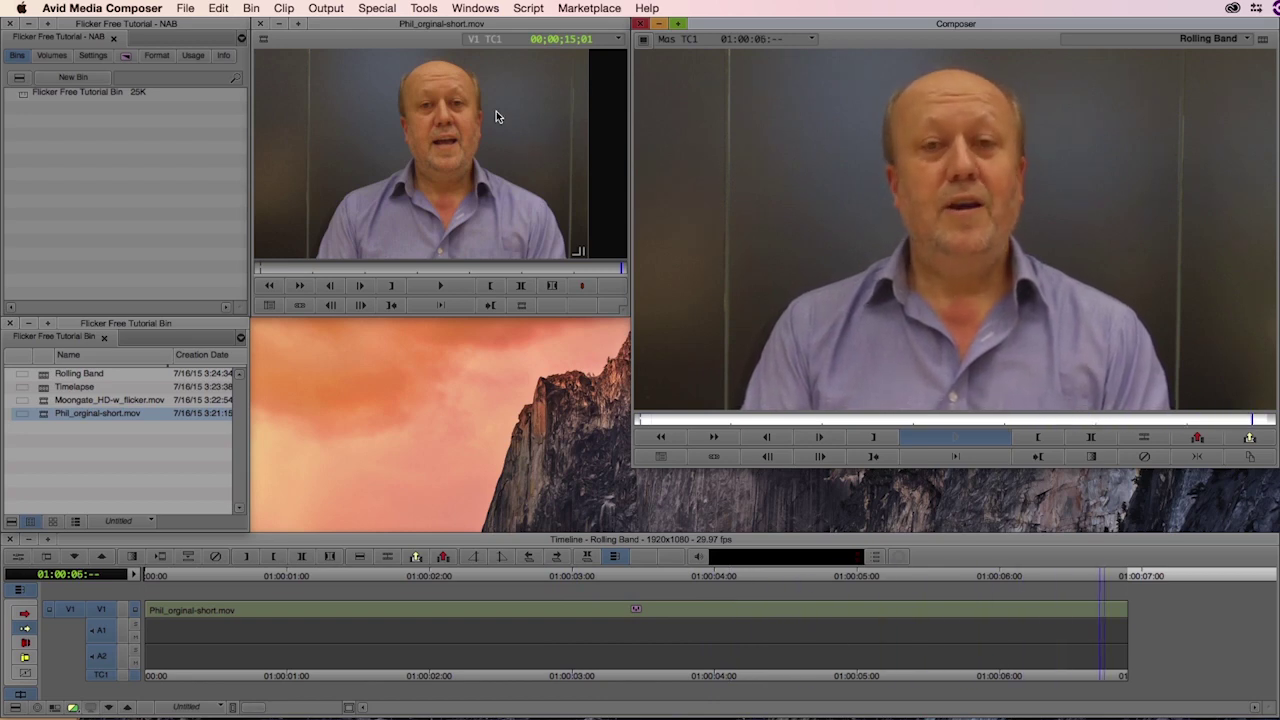
pyautogui.press('Home')
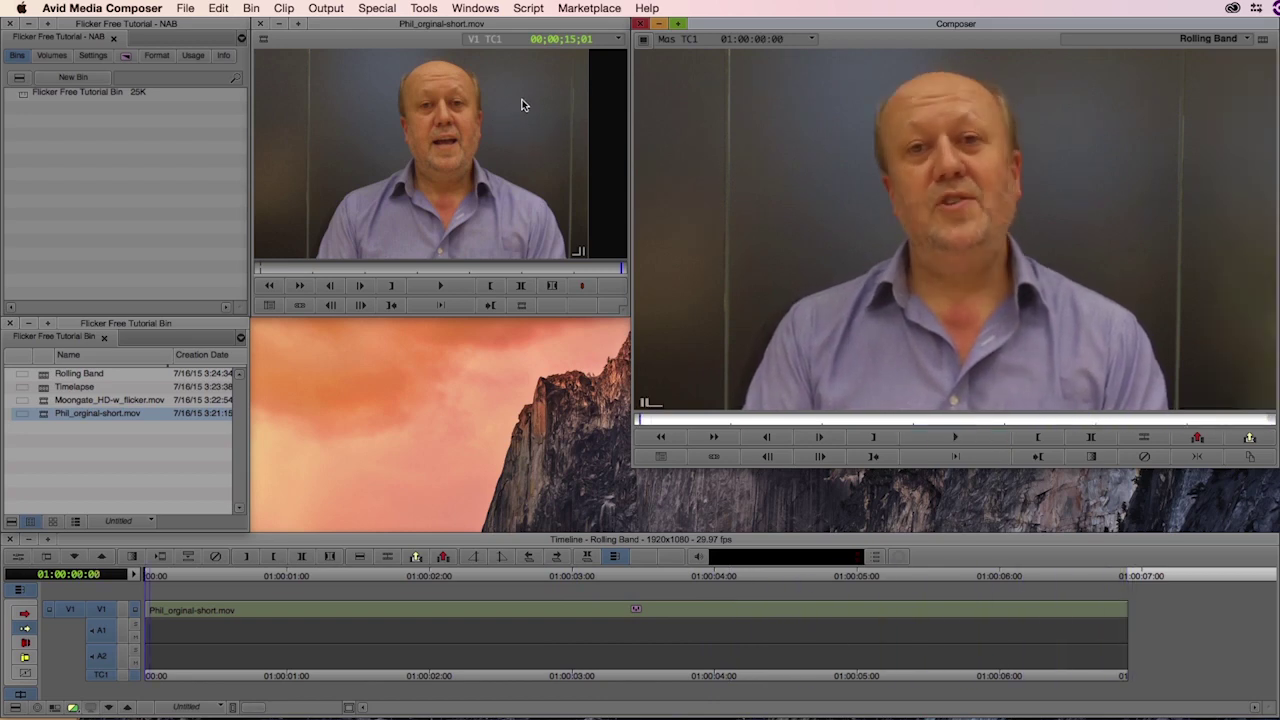
pyautogui.press('space')
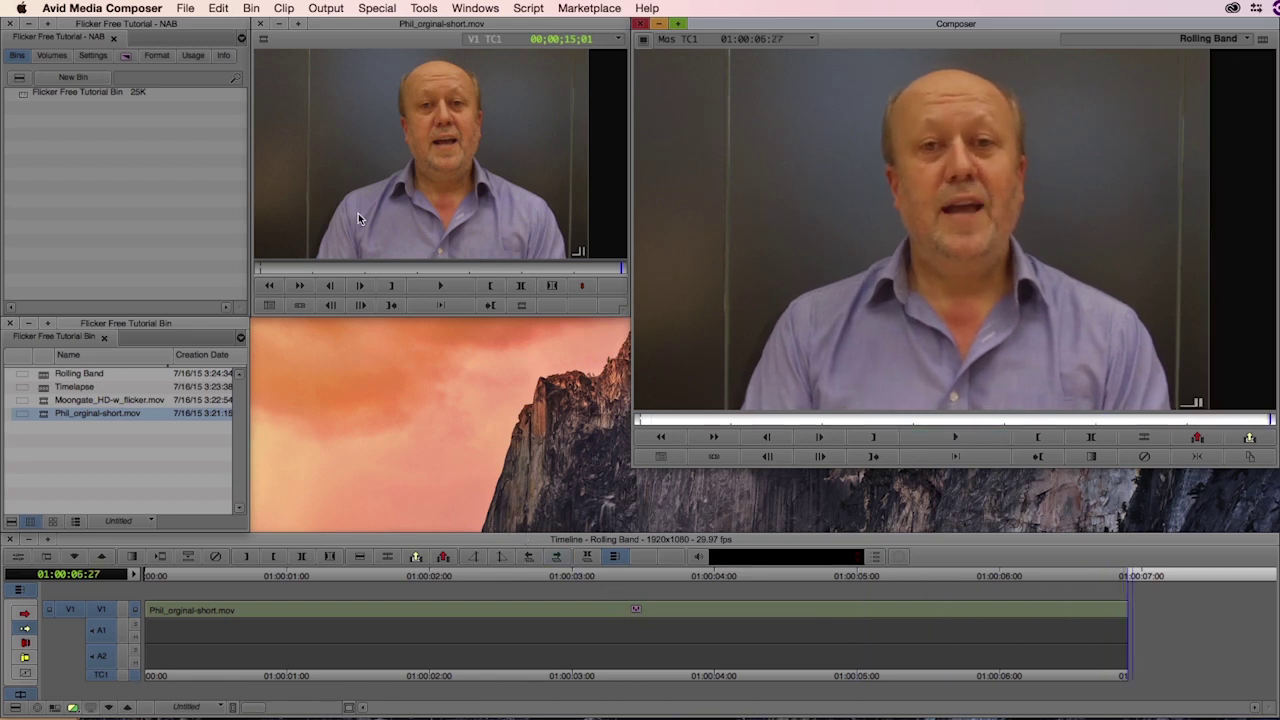
pyautogui.click(373, 8)
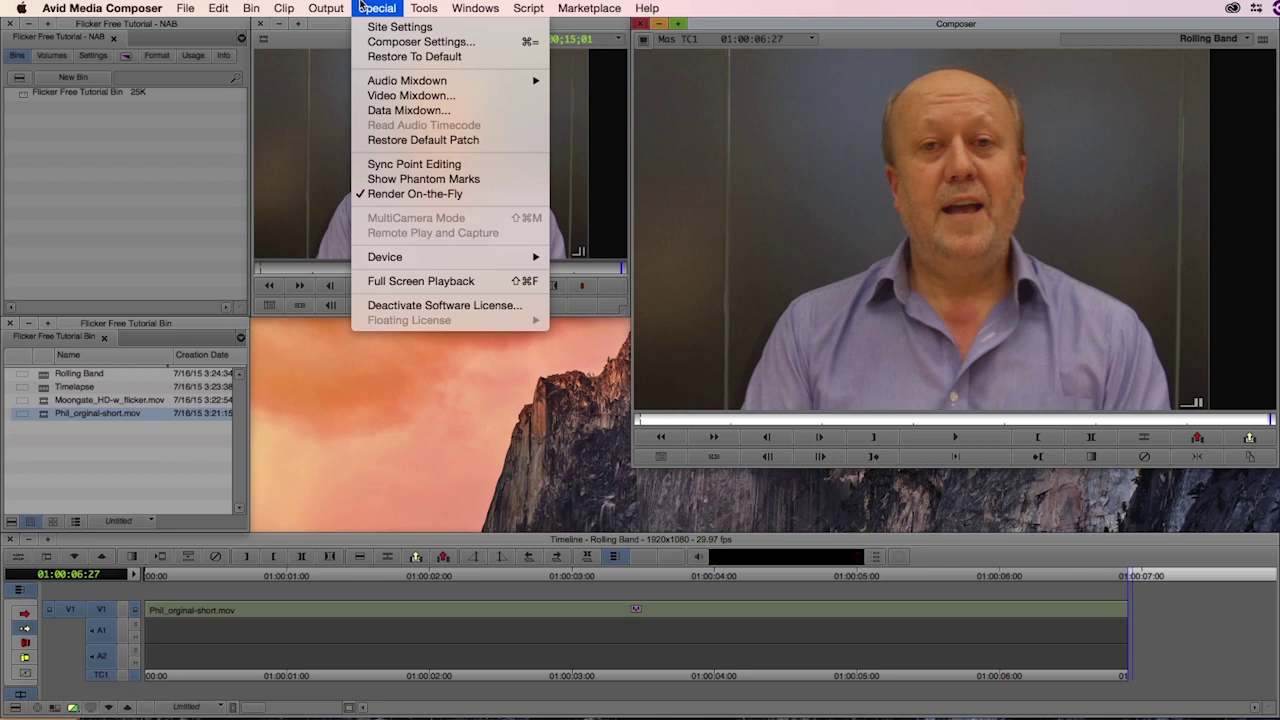
pyautogui.moveTo(416, 8)
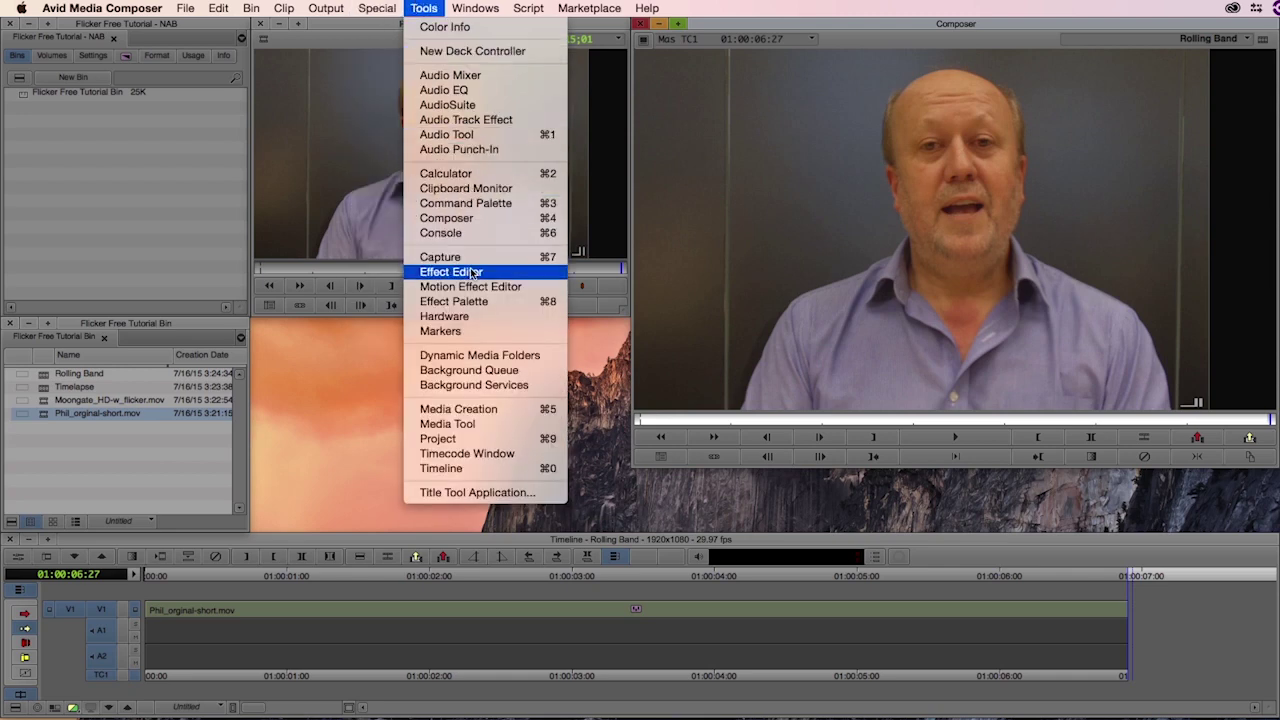
pyautogui.click(474, 298)
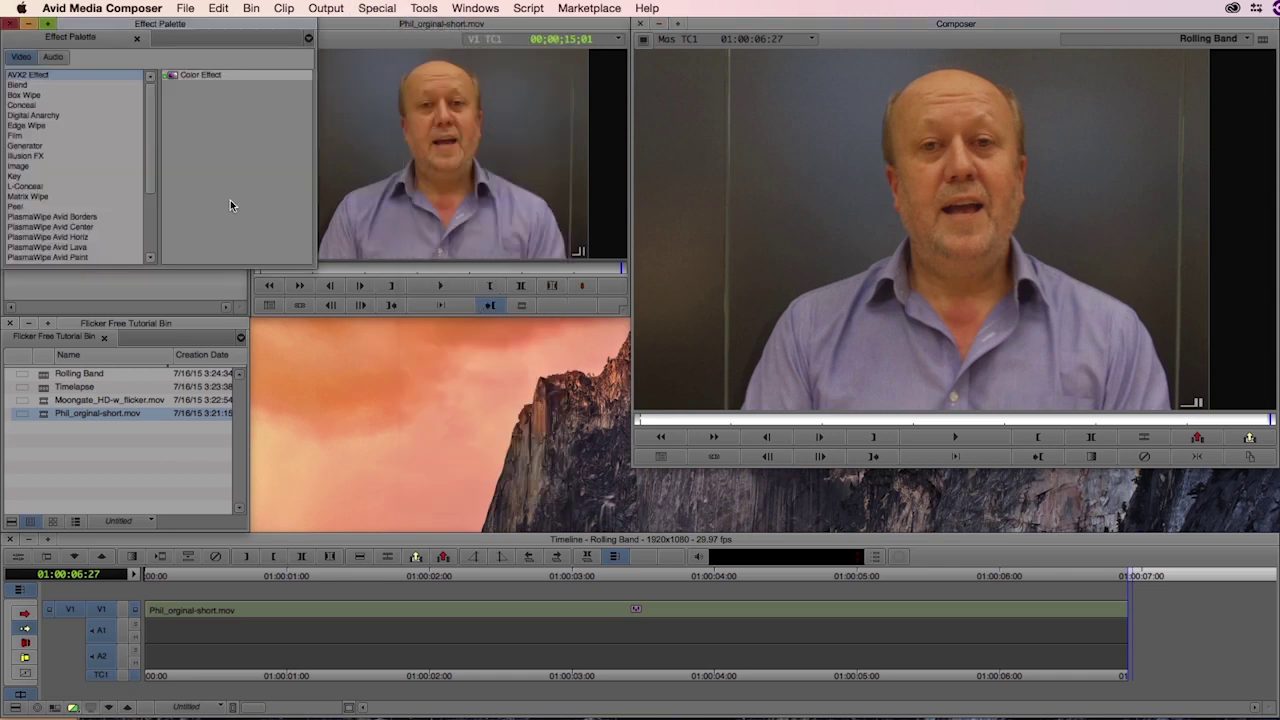
pyautogui.click(51, 116)
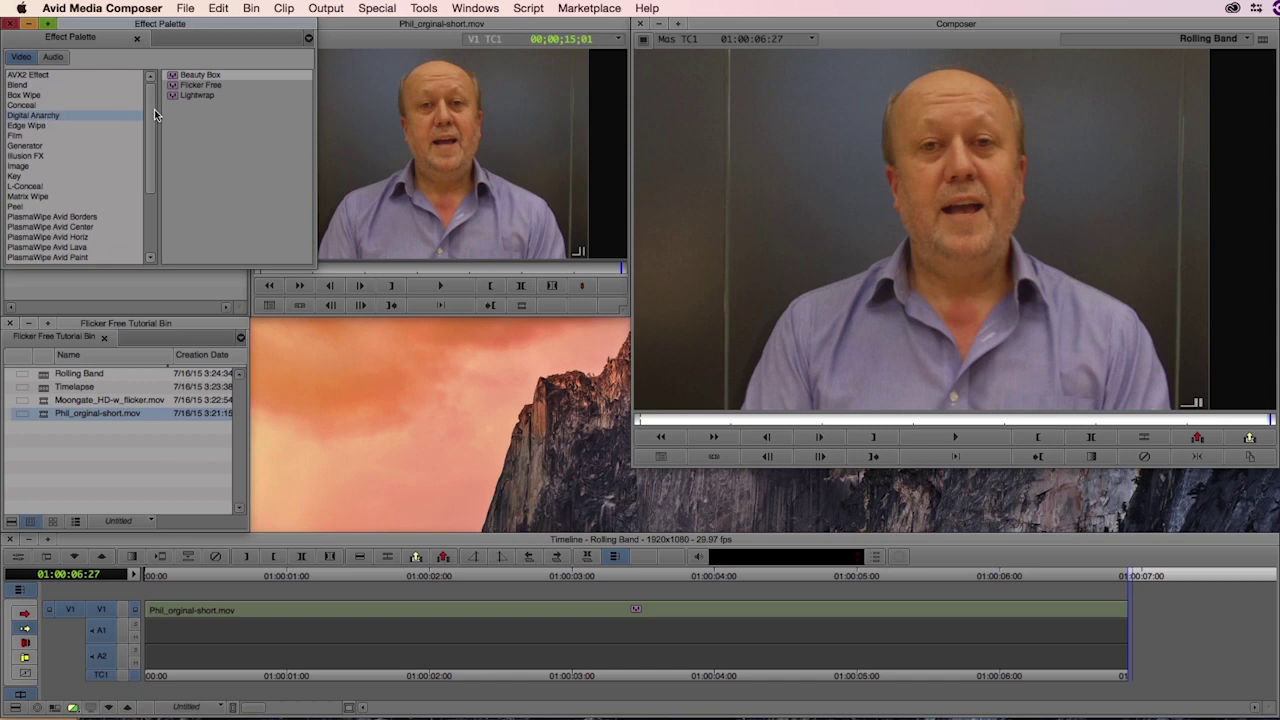
pyautogui.click(224, 85)
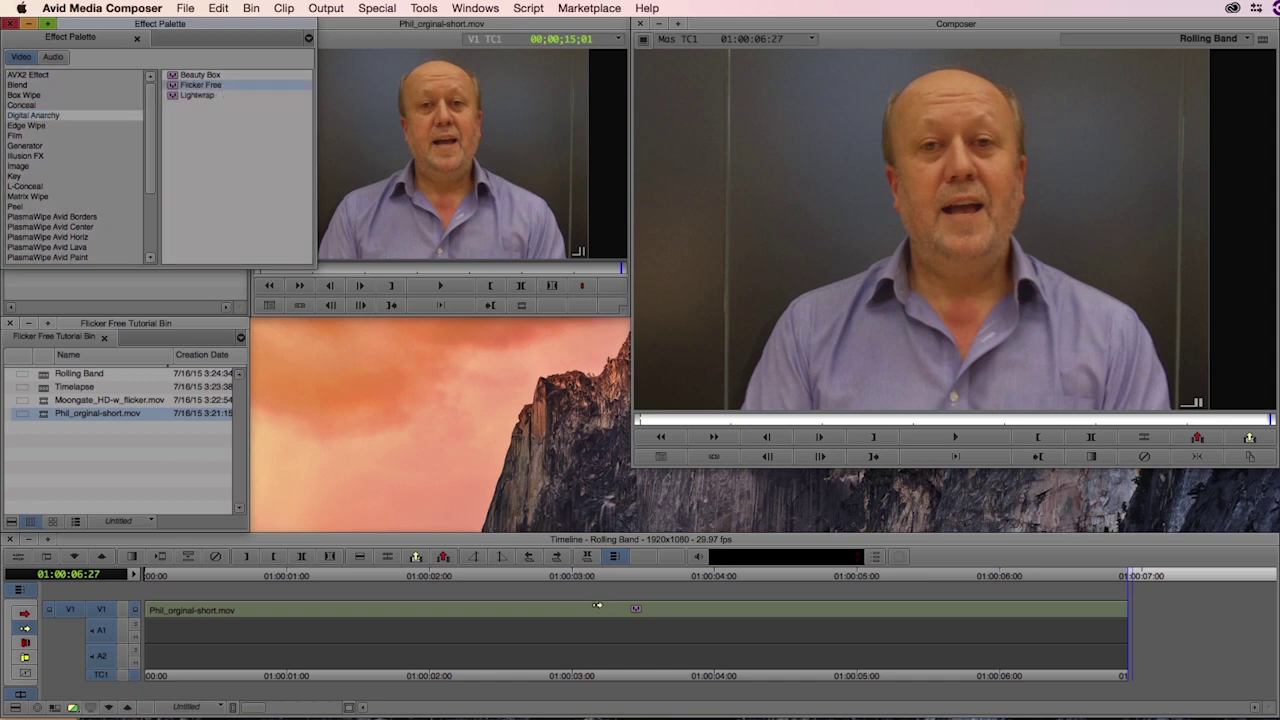
pyautogui.click(10, 24)
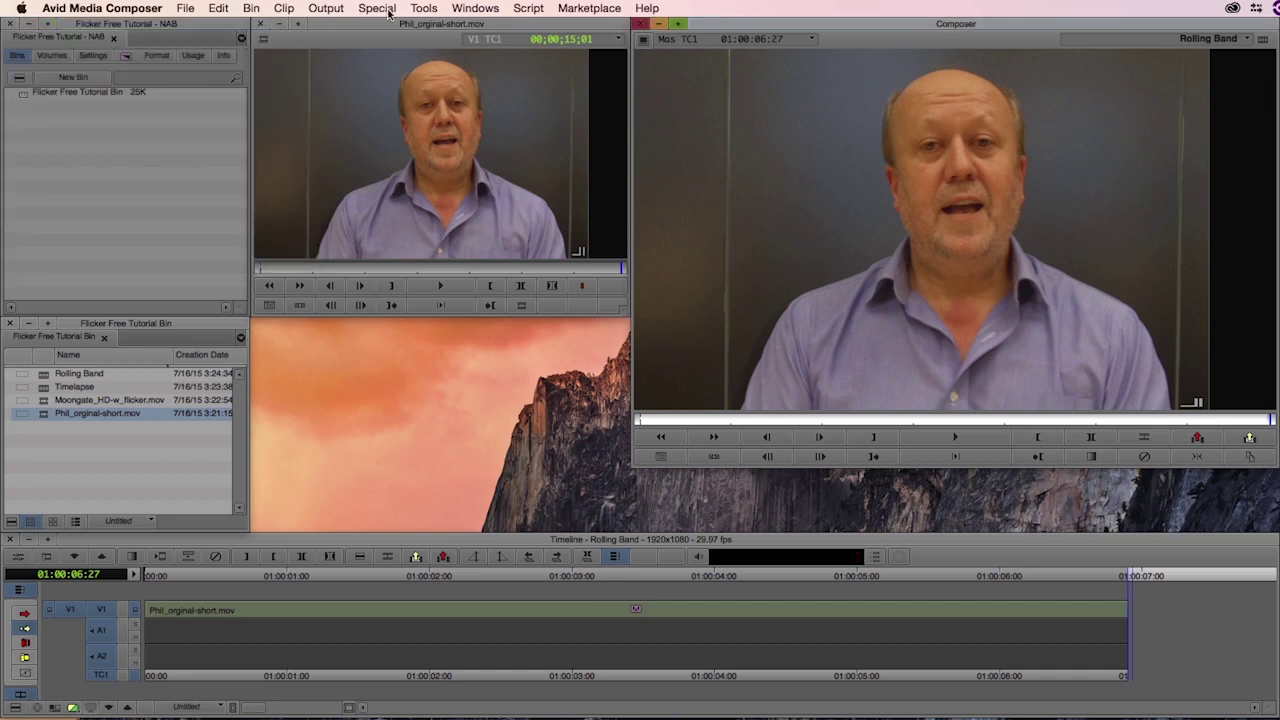
# Load the clip's Flicker Free parameters (Rolling Bands 4 preset, Sensitivity 4.00) into the Effect Editor
pyautogui.click(420, 8)
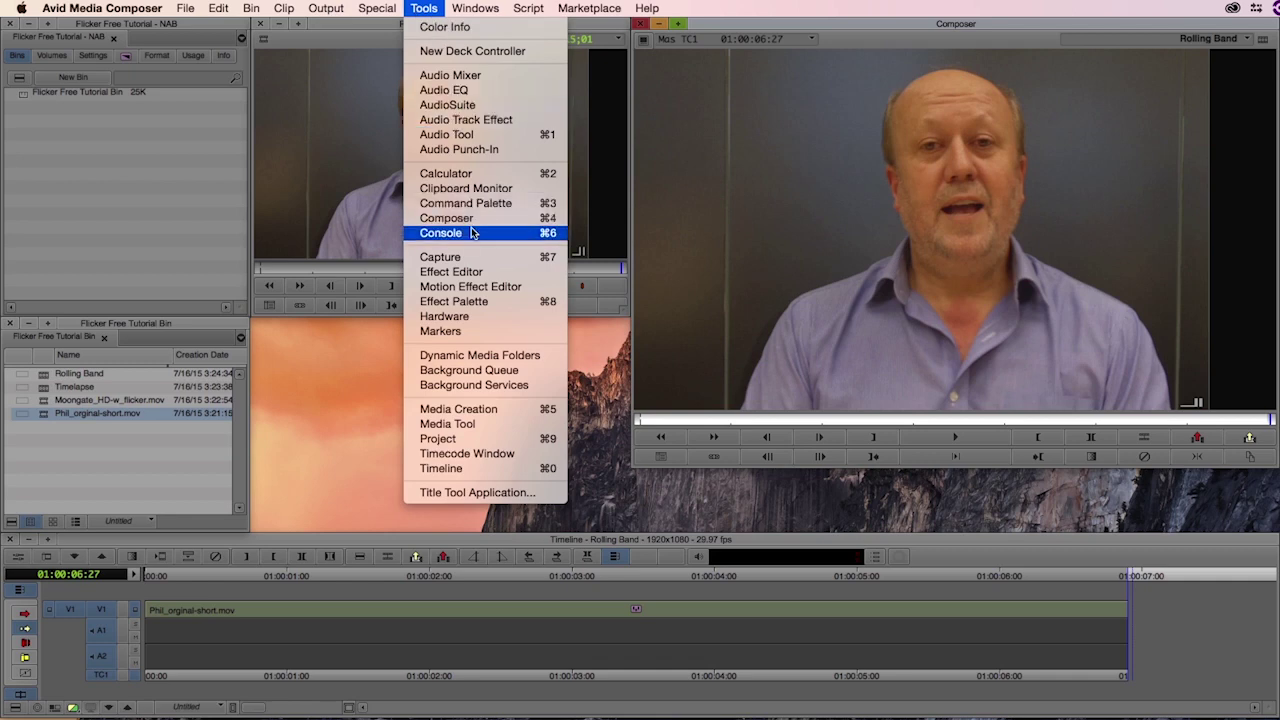
pyautogui.click(474, 272)
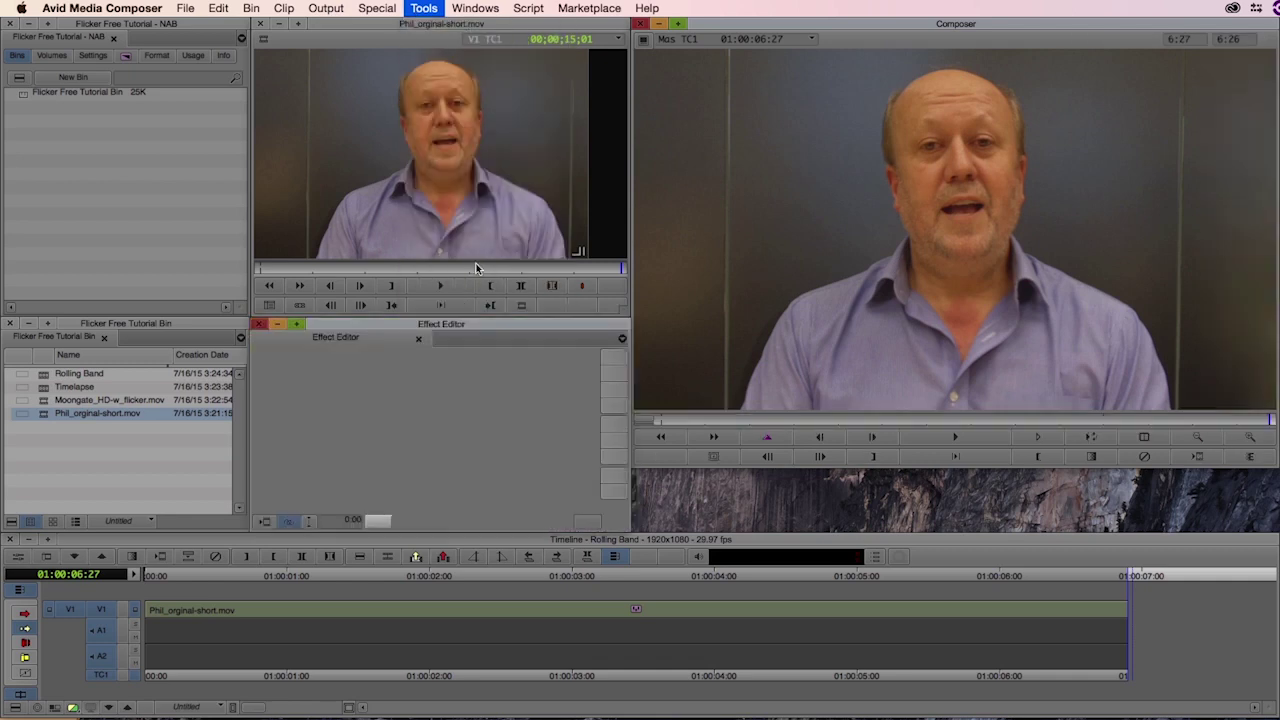
pyautogui.click(434, 613)
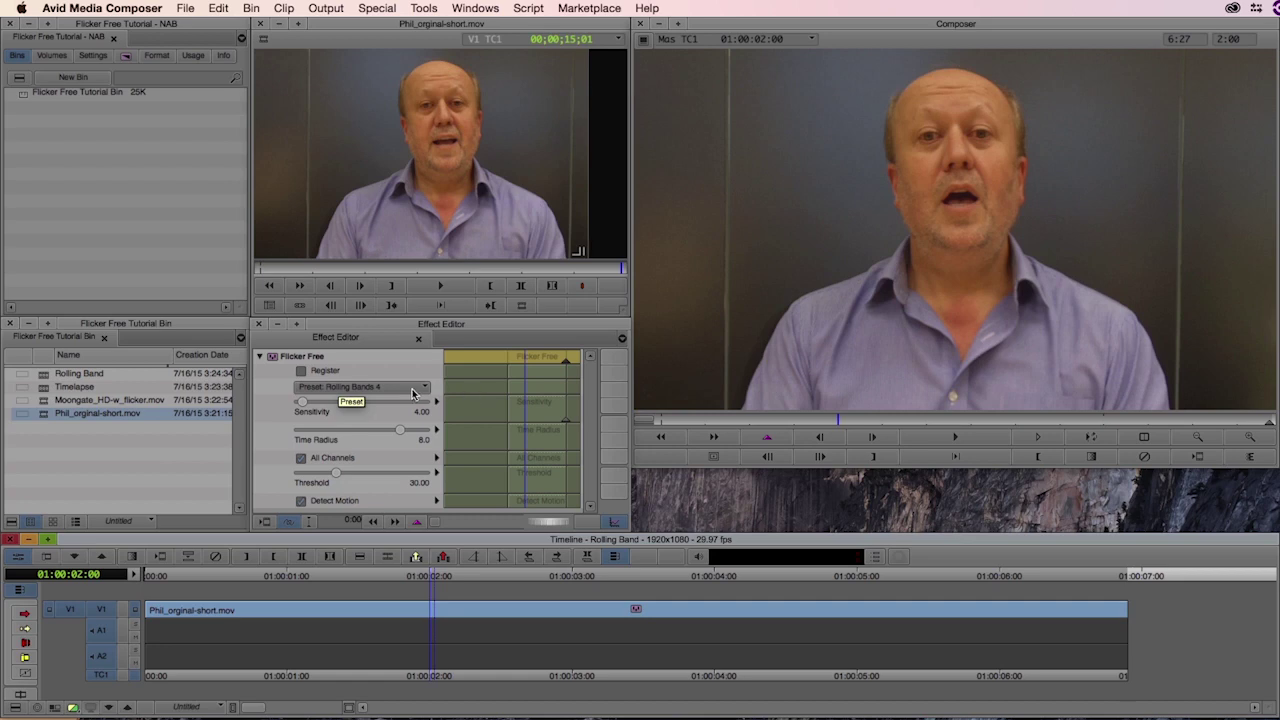
pyautogui.click(388, 397)
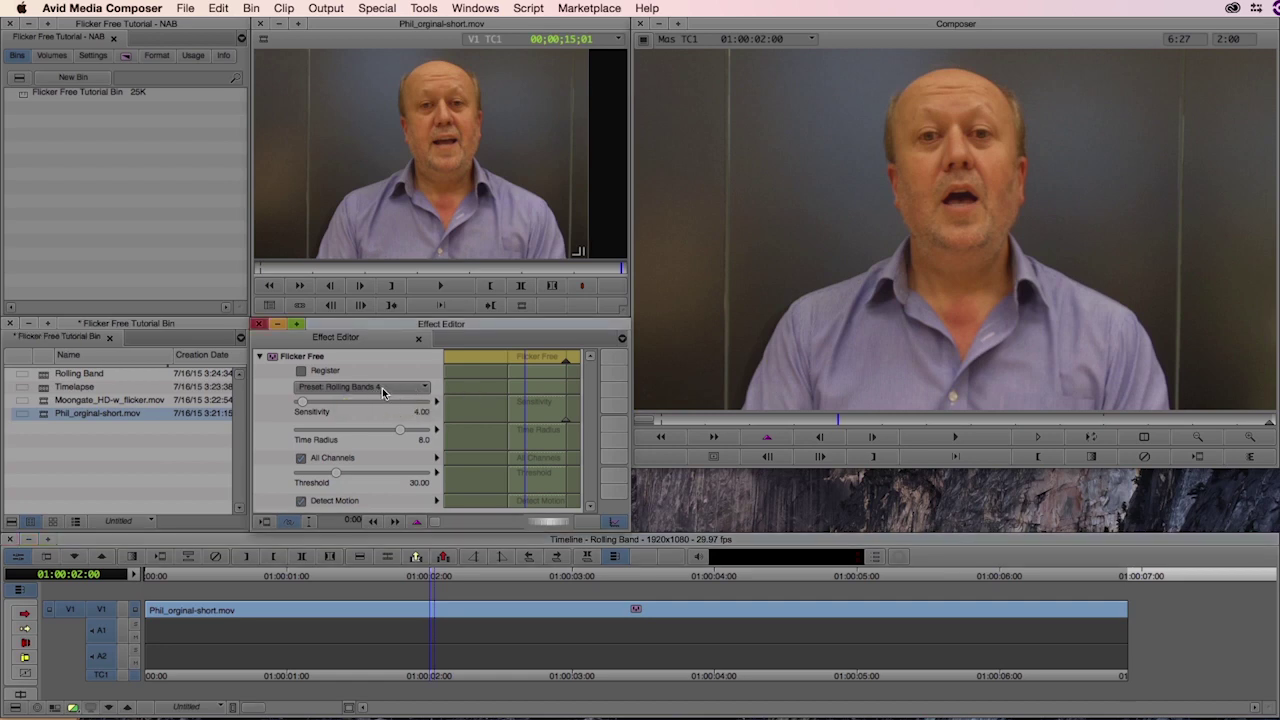
pyautogui.click(382, 388)
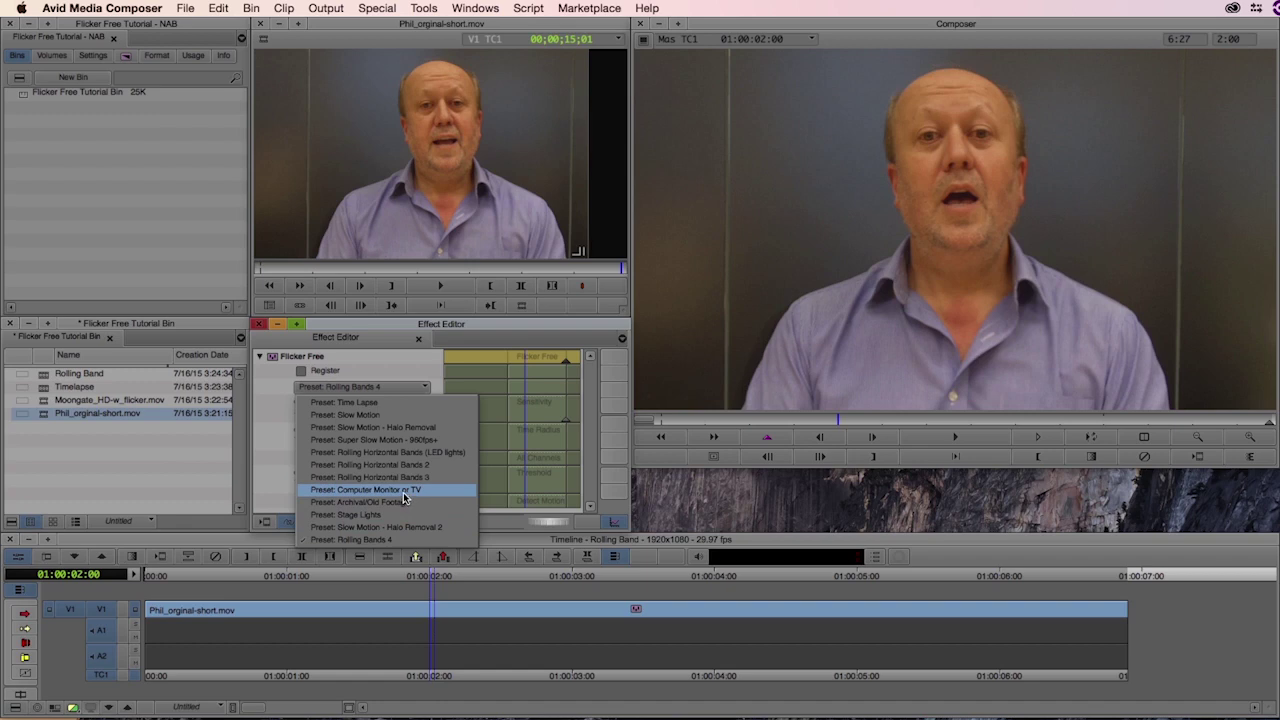
pyautogui.click(261, 378)
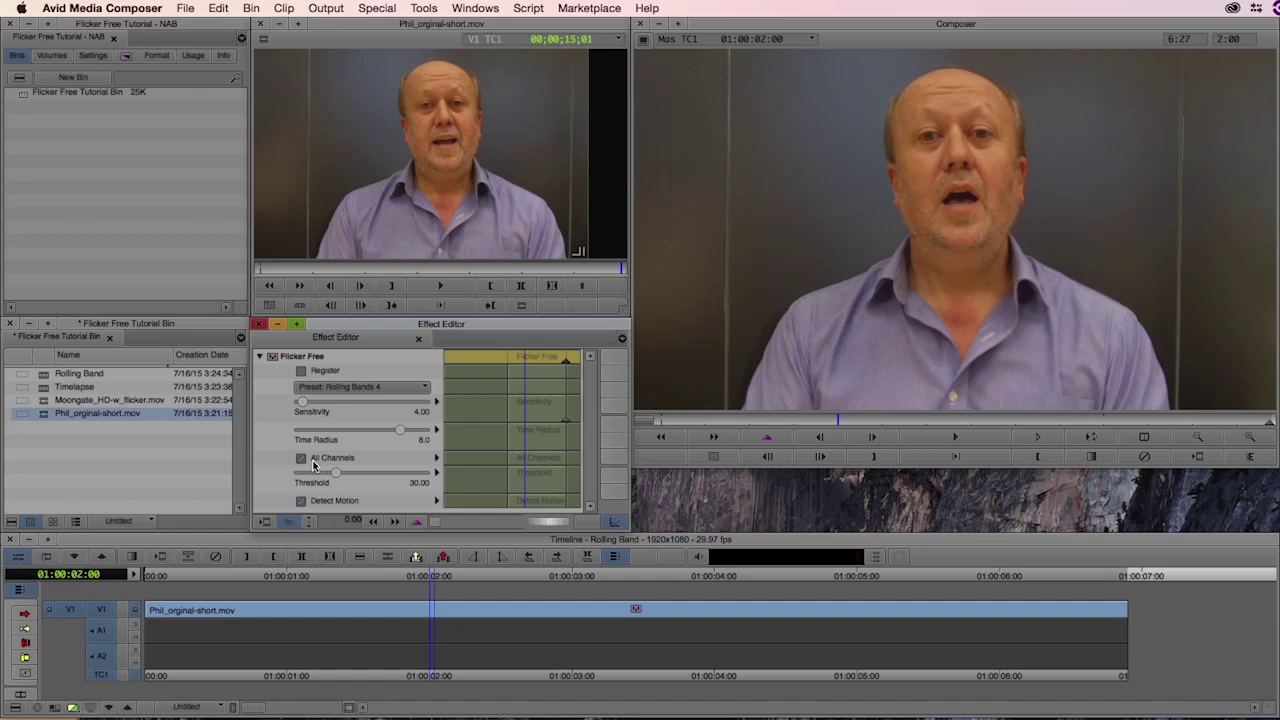
pyautogui.click(302, 458)
# Re-enable All Channels in Flicker Free and scrub the original source clip back to an earlier frame
pyautogui.click(302, 458)
pyautogui.moveTo(326, 268); pyautogui.dragTo(385, 270)
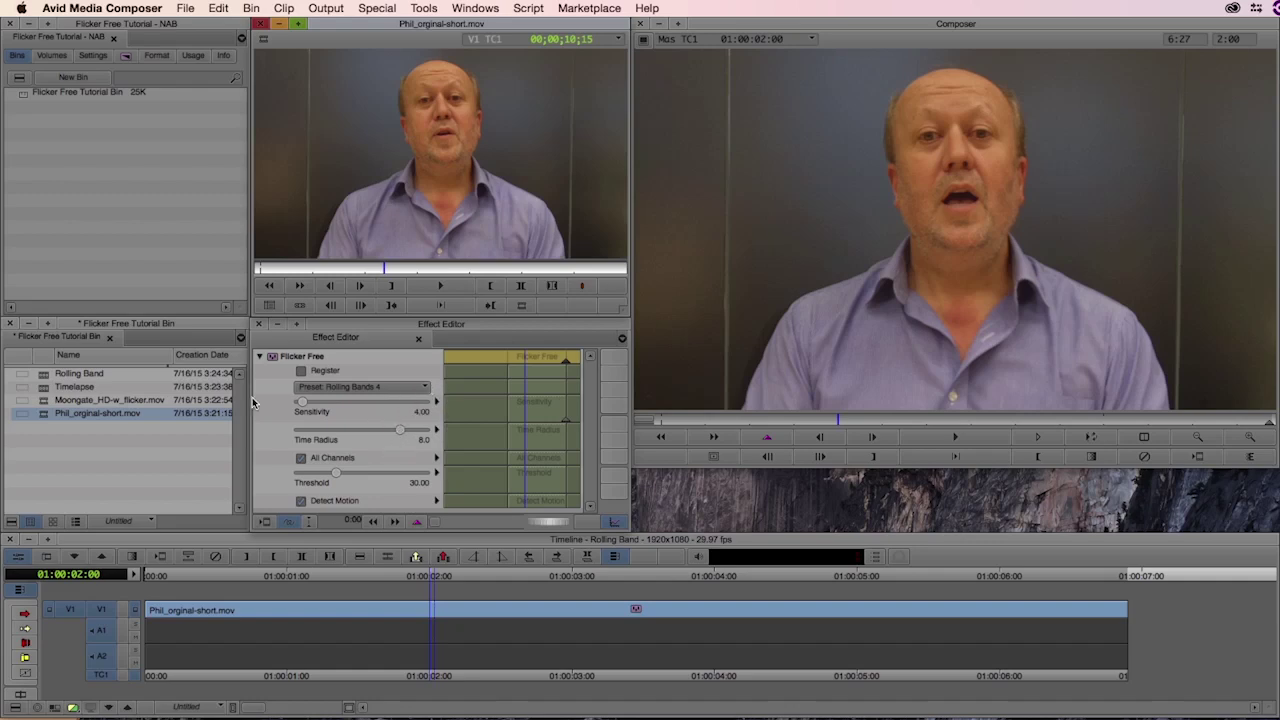
# Load Moongate_HD-w_flicker.mov into the source monitor and play the Golden Gate time-lapse from its start
pyautogui.doubleClick(42, 400)
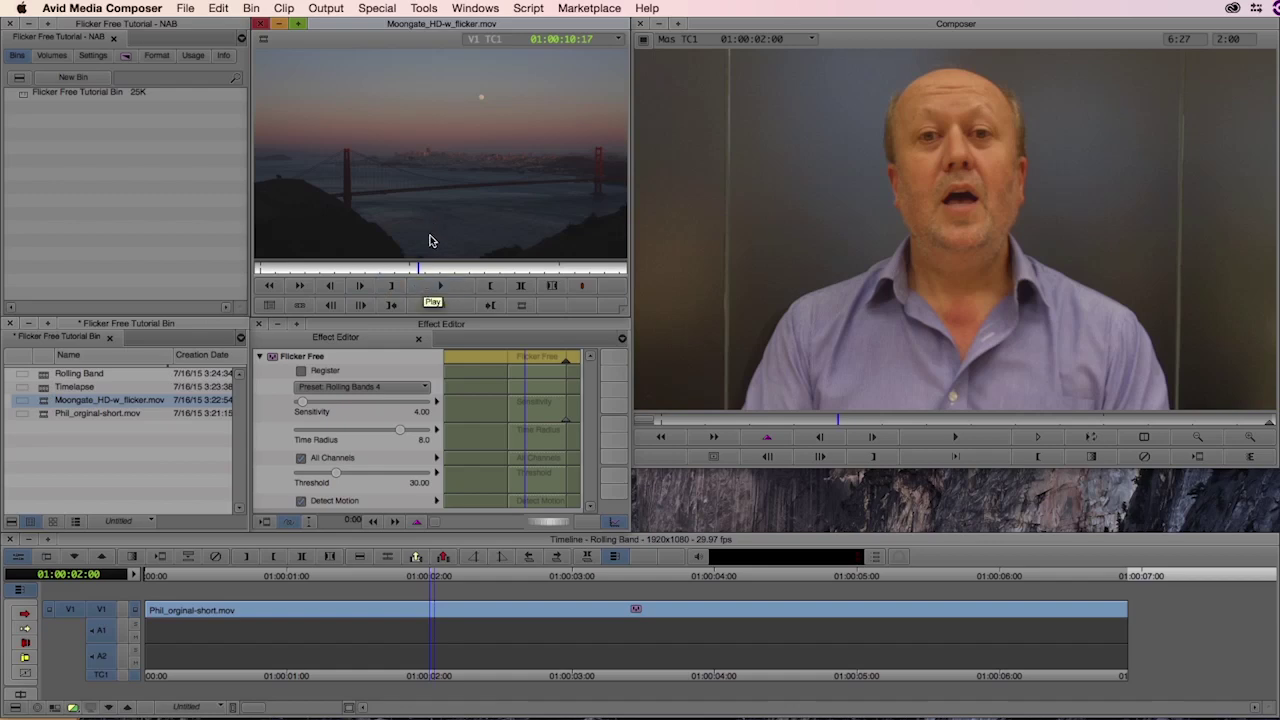
pyautogui.press('Home')
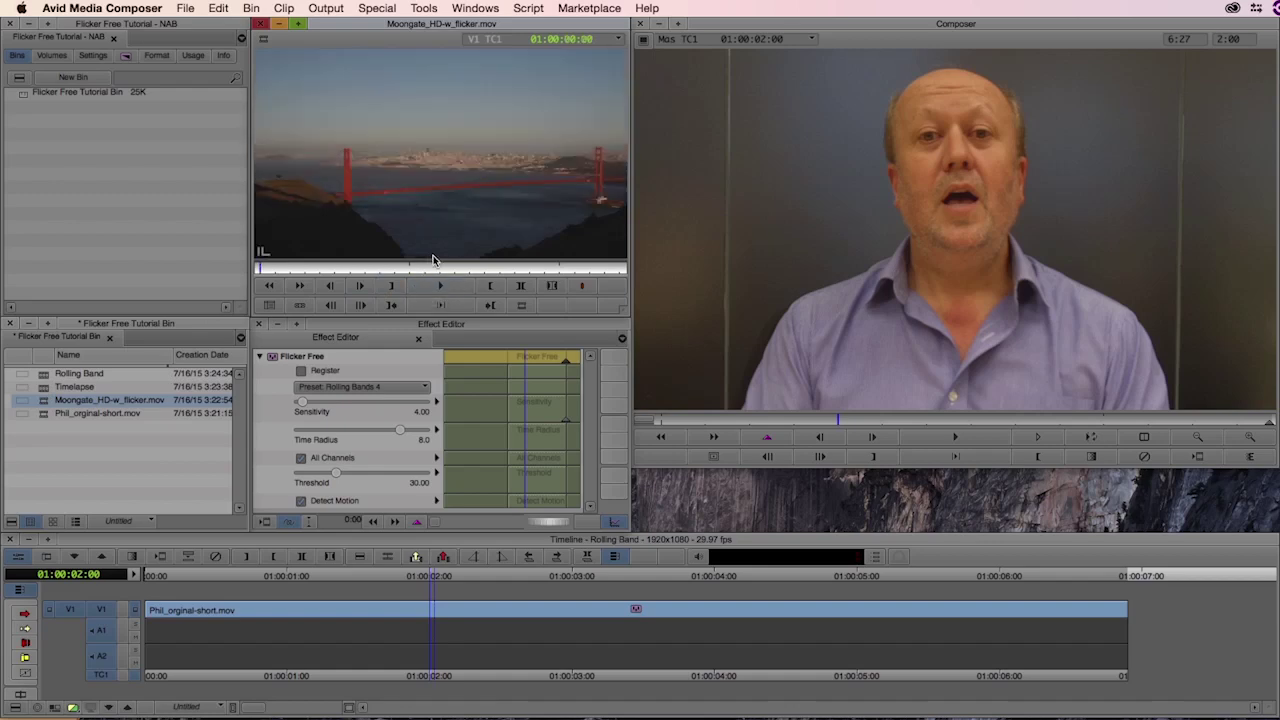
pyautogui.press('space')
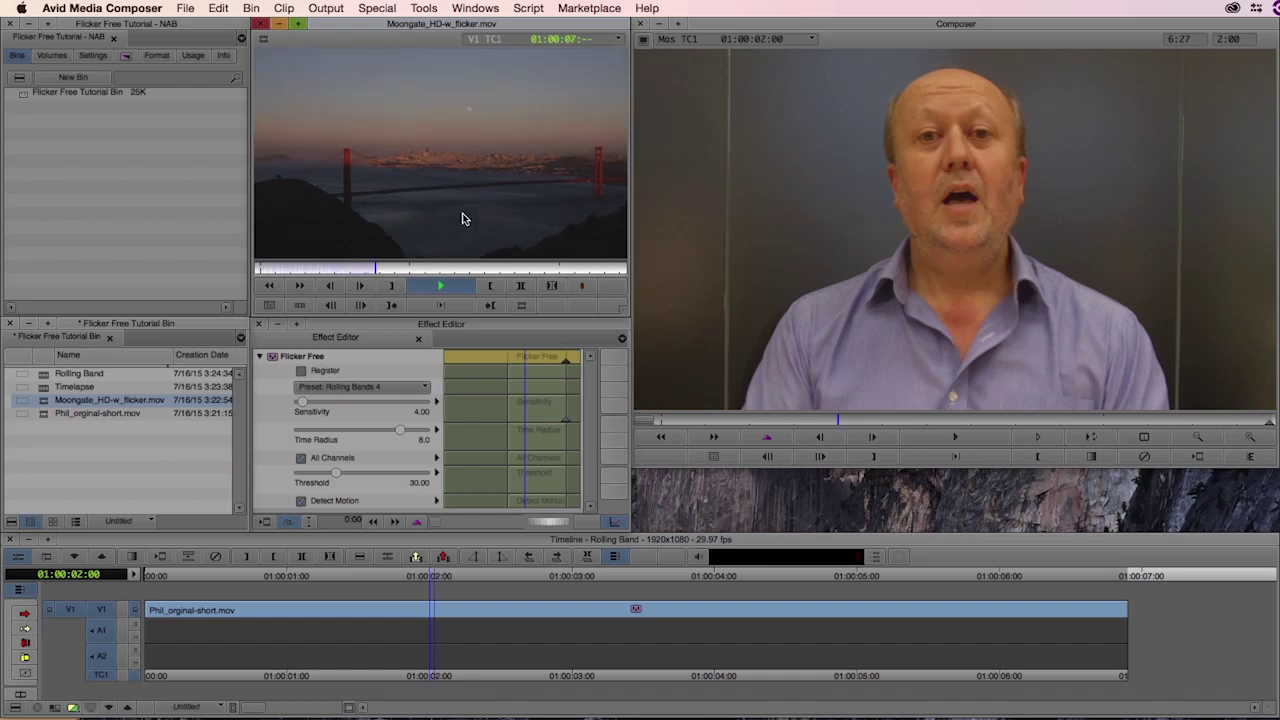
pyautogui.press('space')
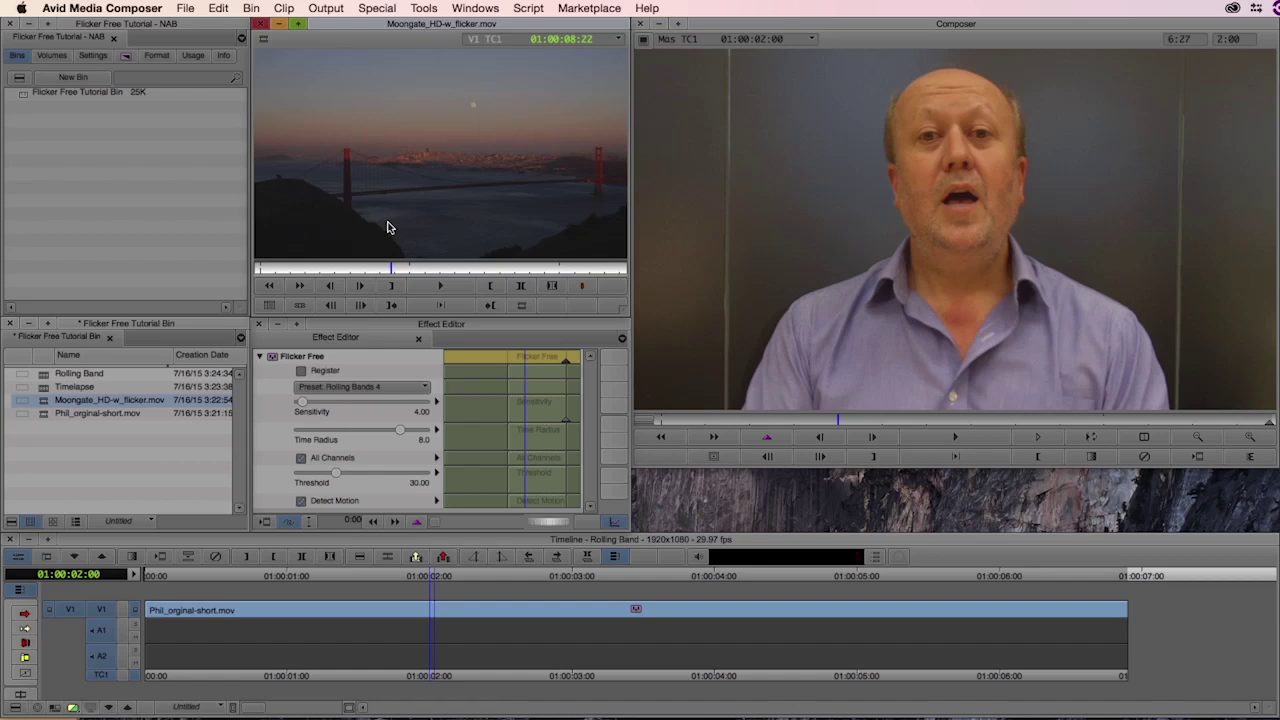
pyautogui.press('space')
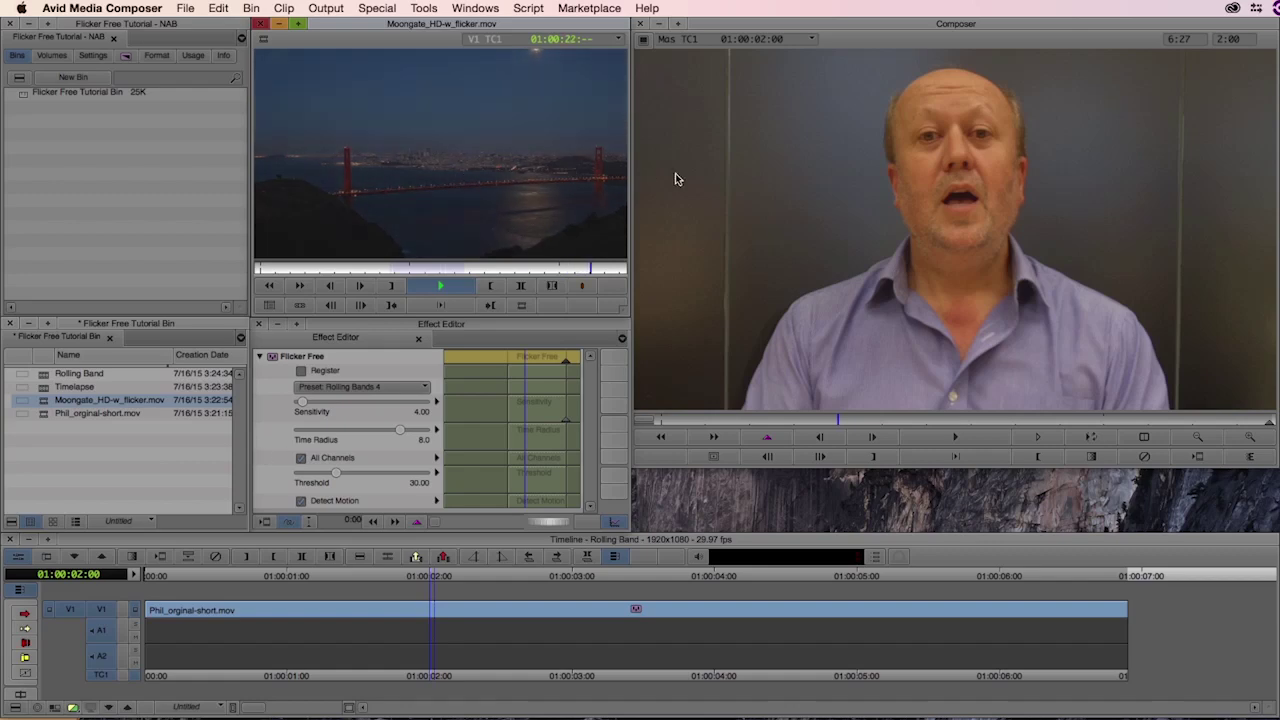
# Open the Timelapse sequence and play it from its start to 01:00:06:18
pyautogui.doubleClick(44, 388)
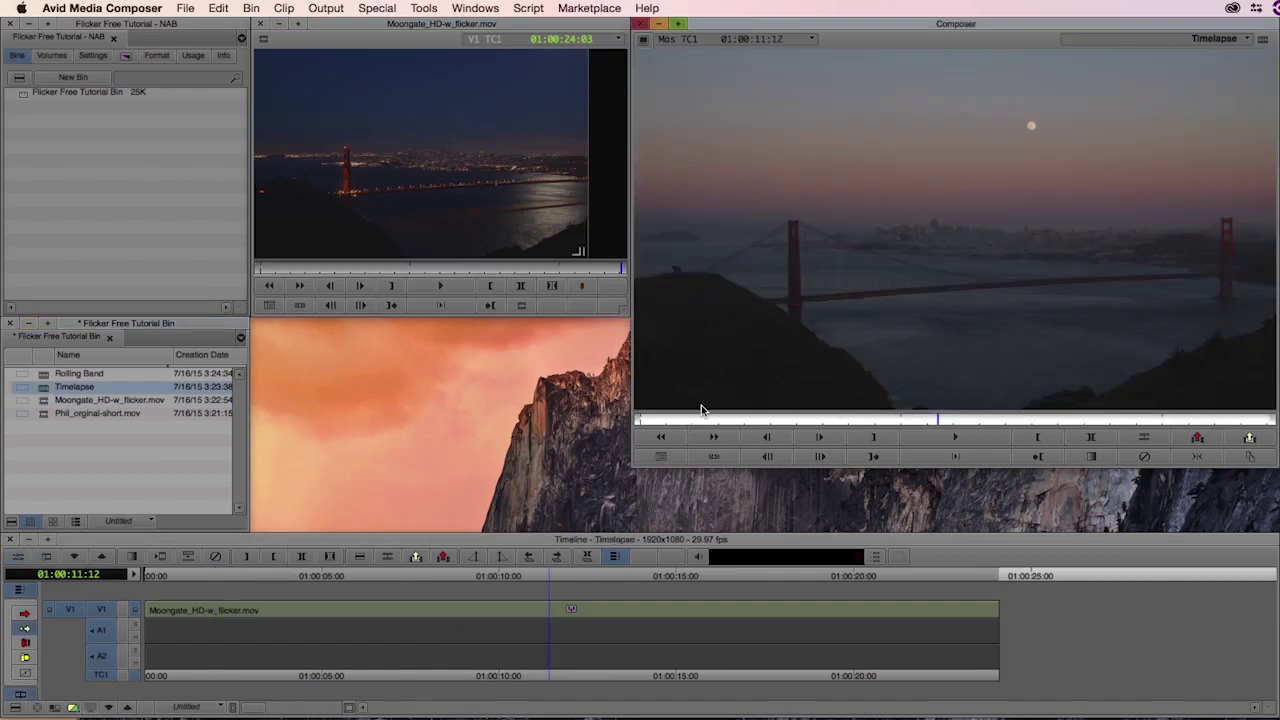
pyautogui.press('Home')
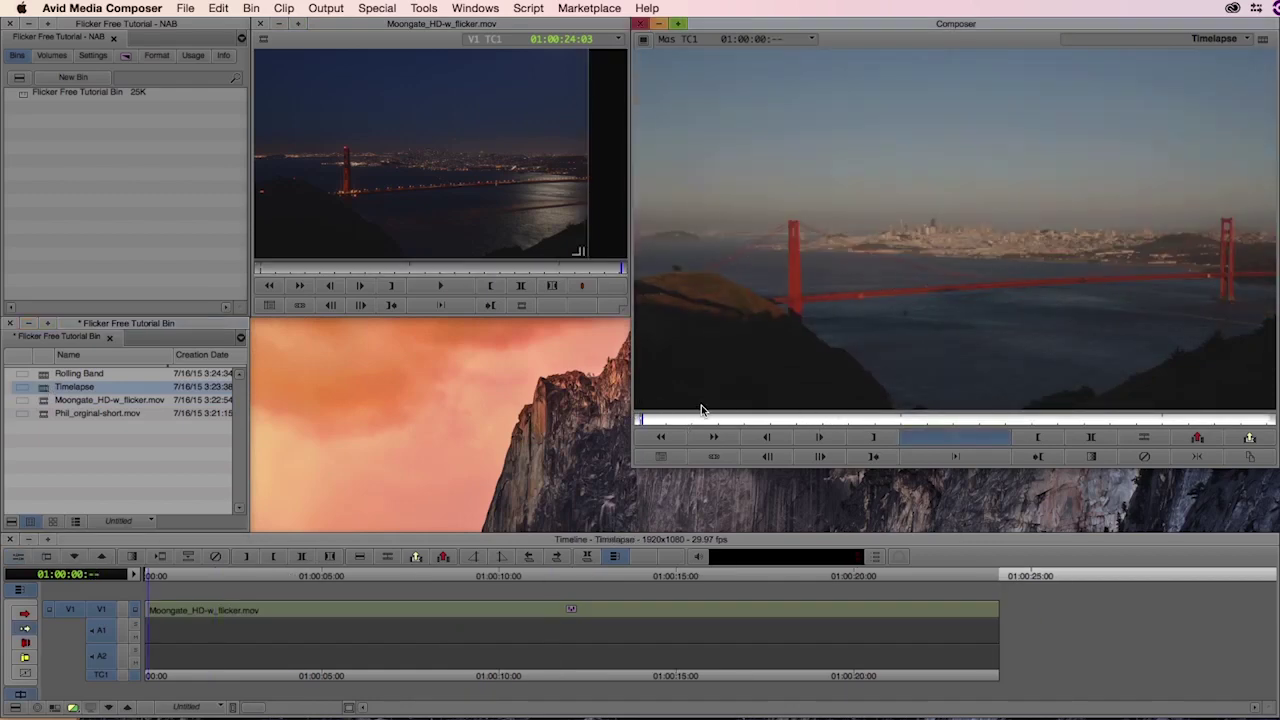
pyautogui.press('space')
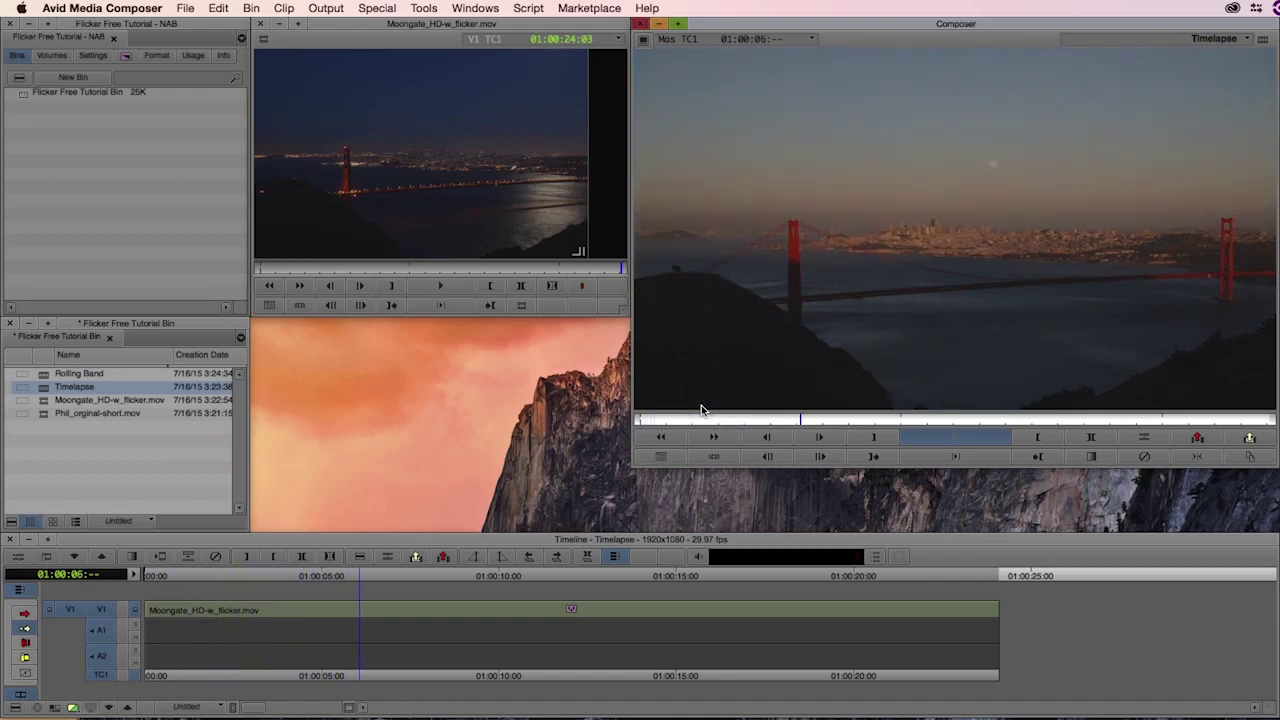
pyautogui.press('space')
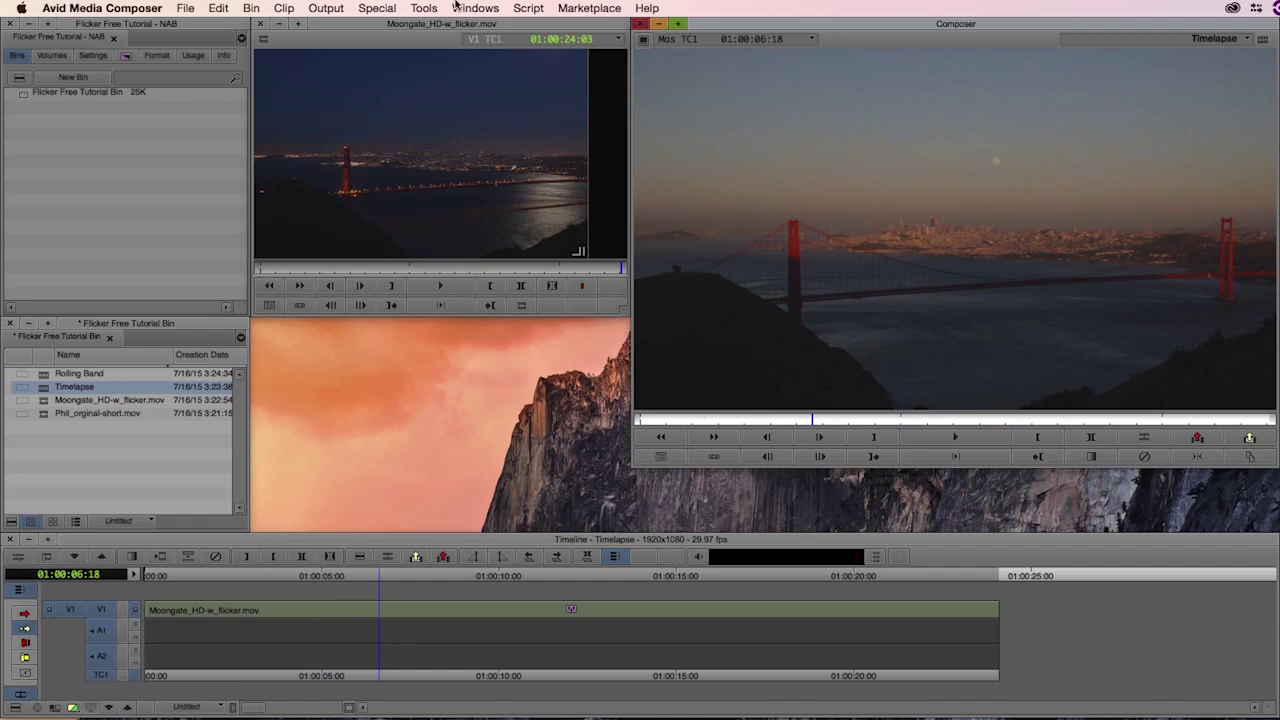
pyautogui.click(424, 8)
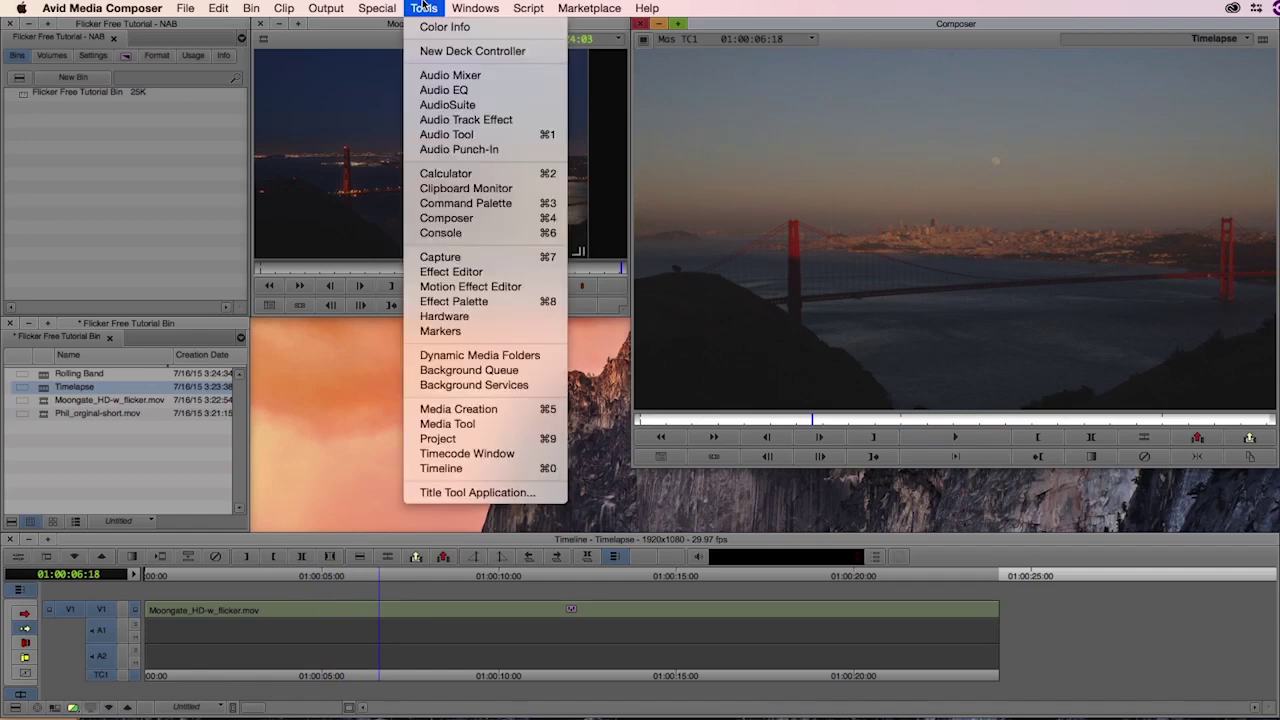
# Show the Timelapse clip's Flicker Free Time Lapse preset in the Effect Editor and play the sequence to 01:00:18:21
pyautogui.click(478, 270)
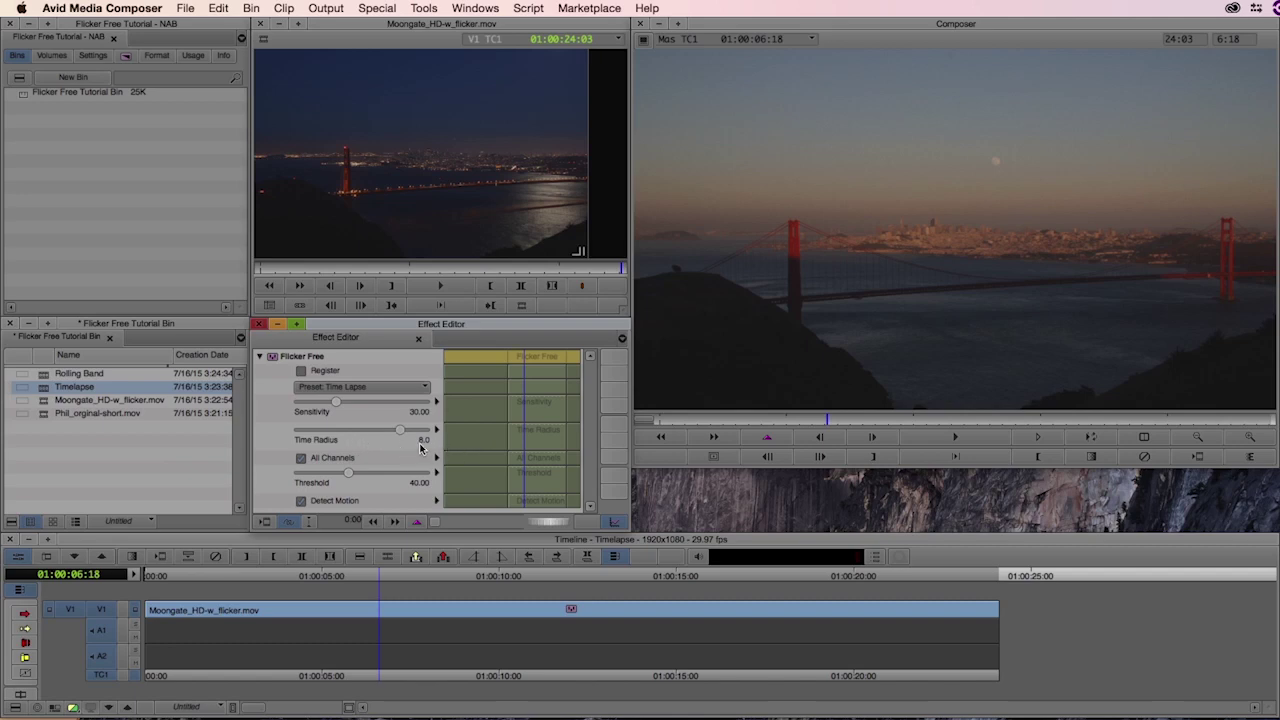
pyautogui.click(953, 437)
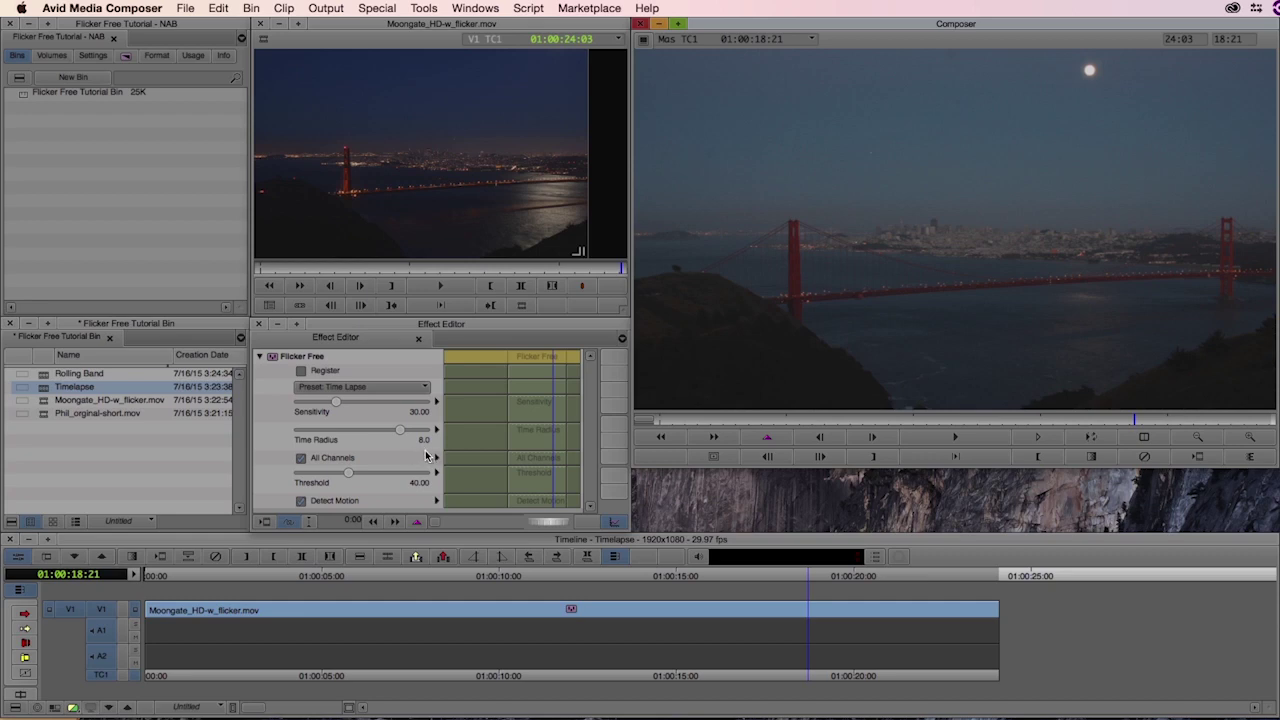
pyautogui.click(421, 391)
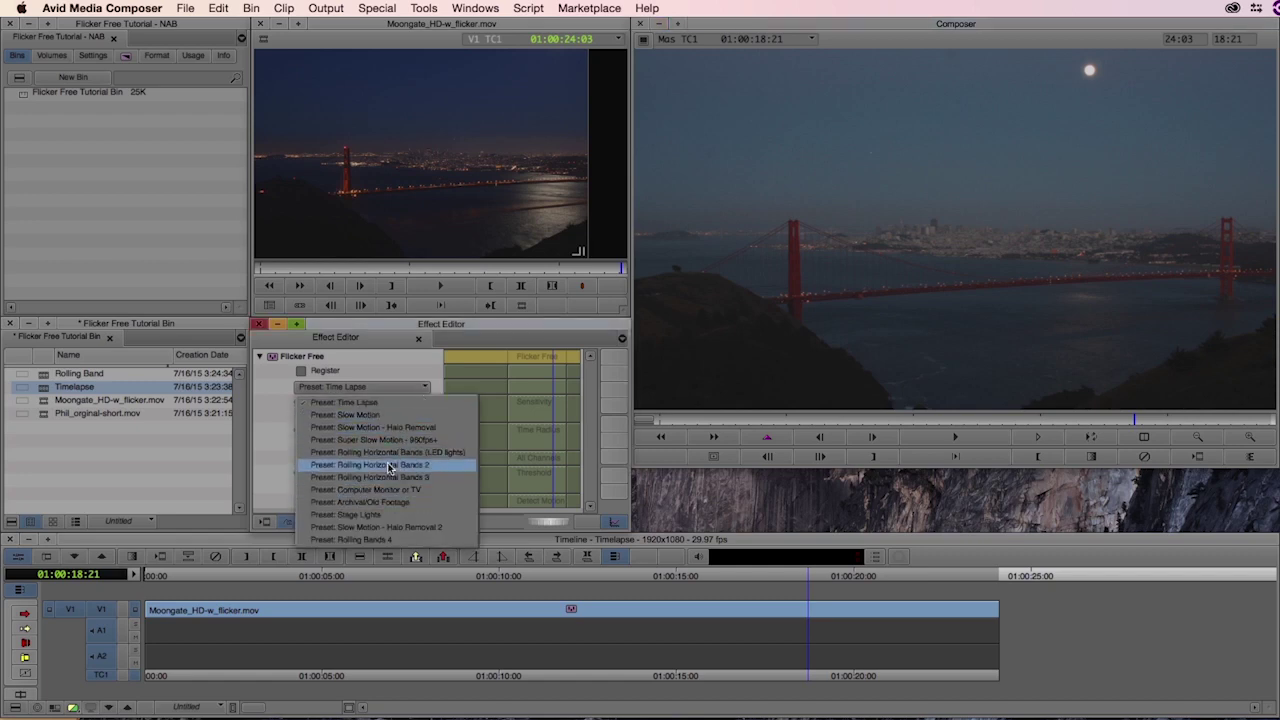
pyautogui.click(364, 388)
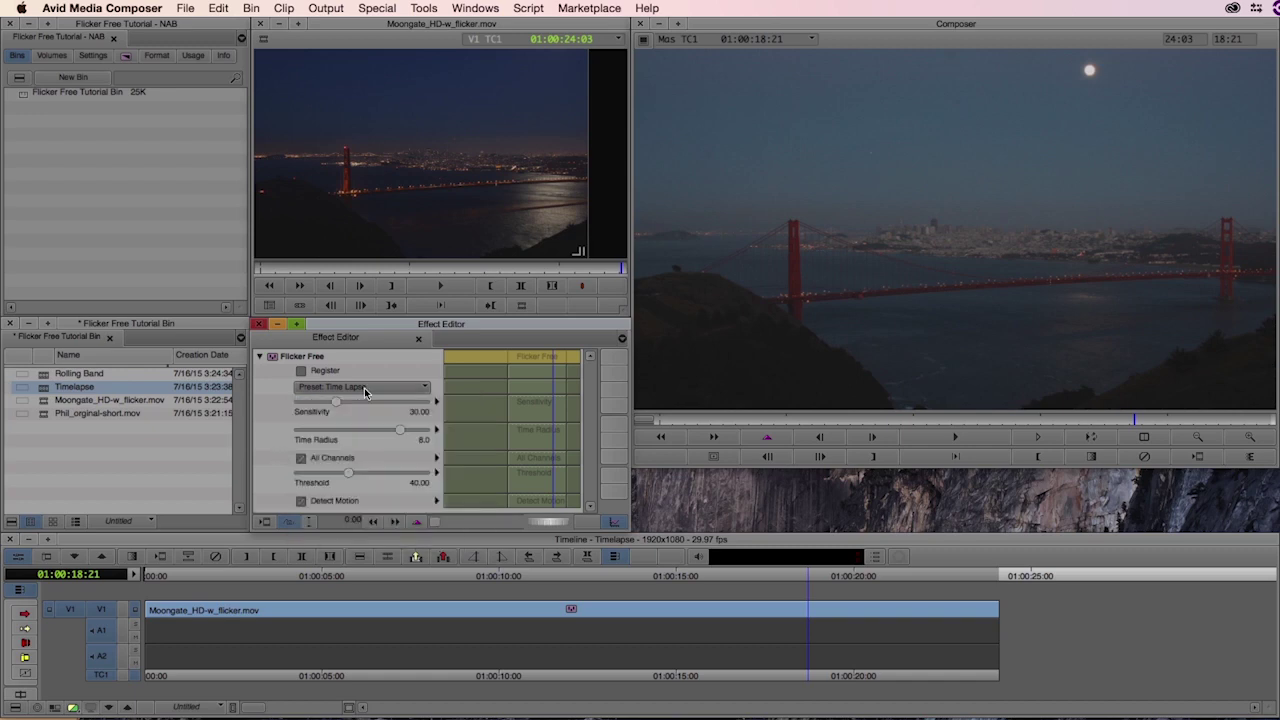